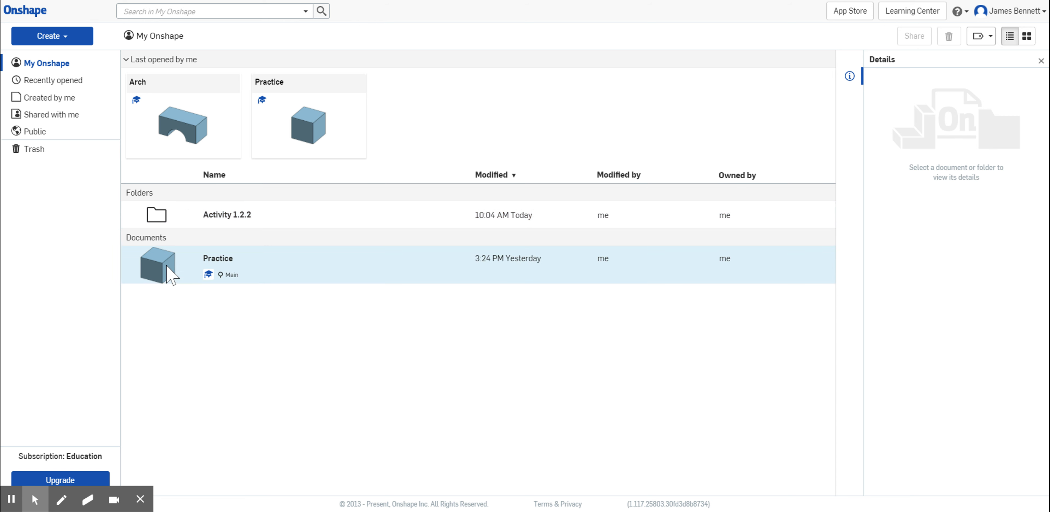
Step: Move the Practice document into the Activity 1.2.2 folder and delete it from that folder
drag(167, 267, 218, 218)
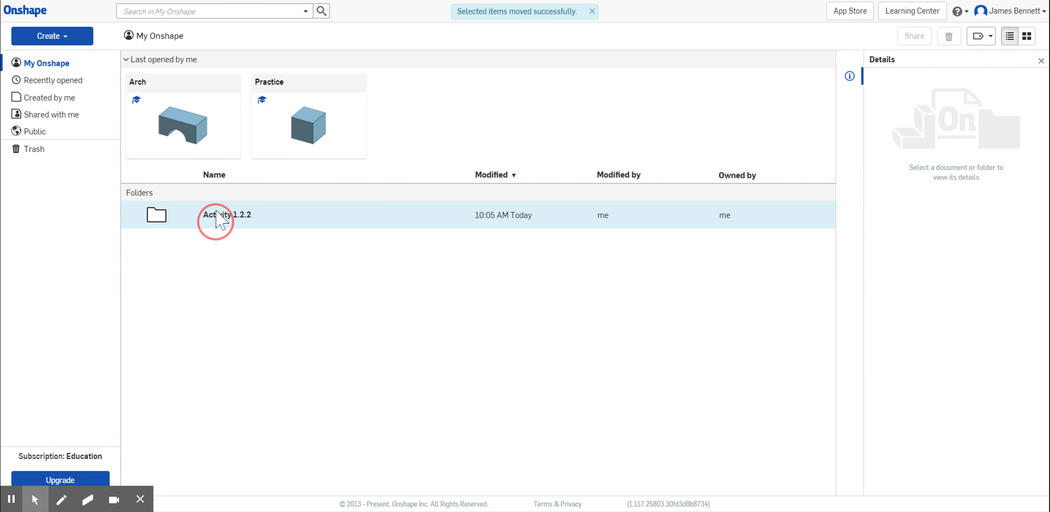
click(215, 219)
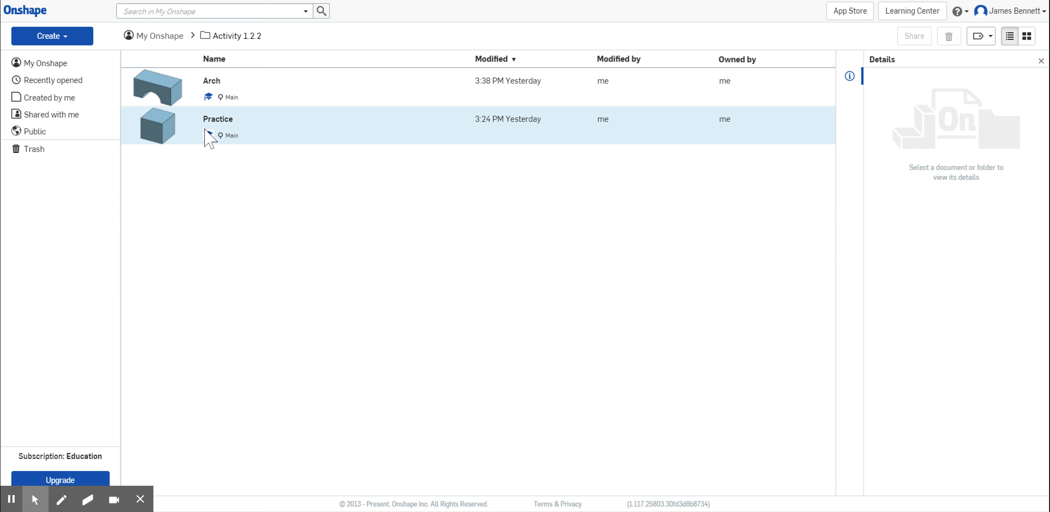
click(309, 123)
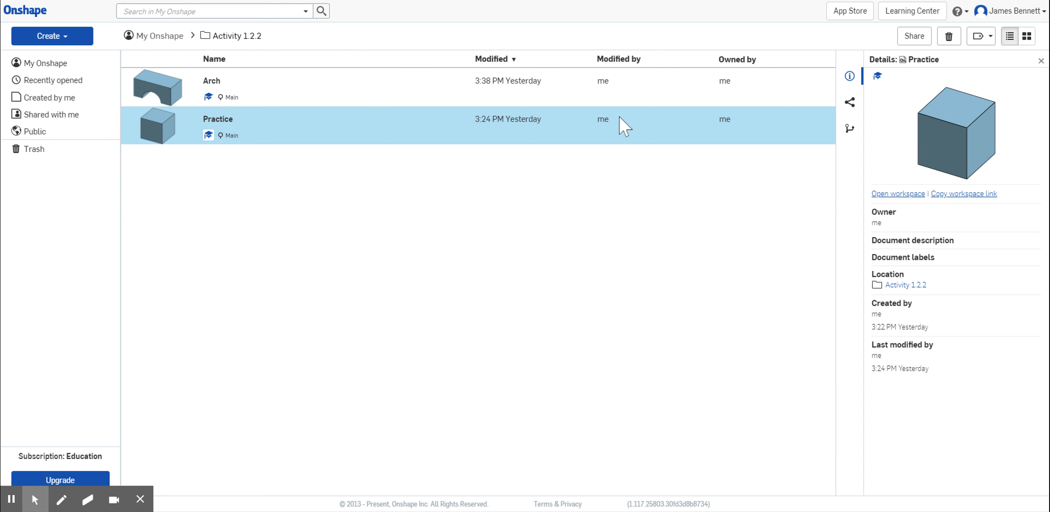
click(949, 37)
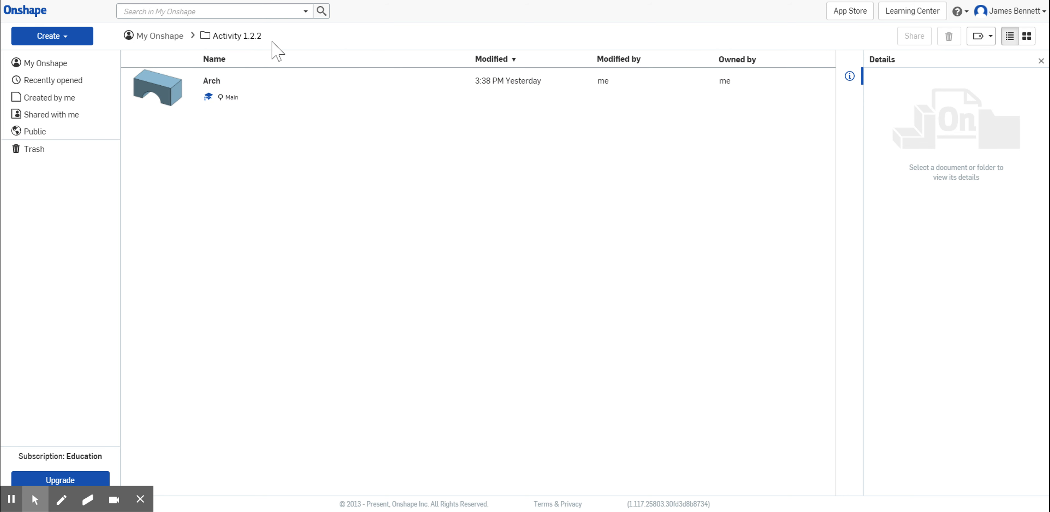
Step: Create a new document named Semi_Circle in the Activity 1.2.2 folder
click(65, 39)
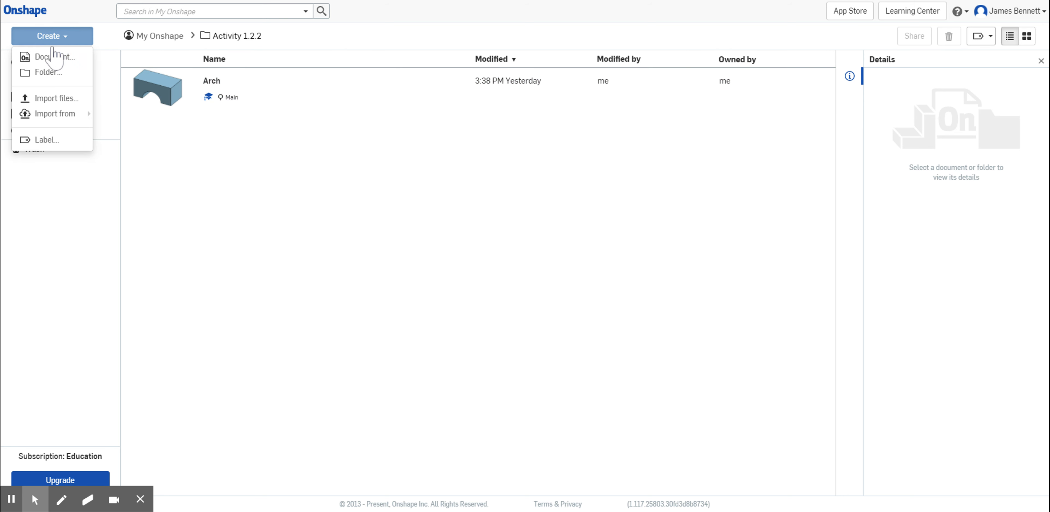
click(47, 57)
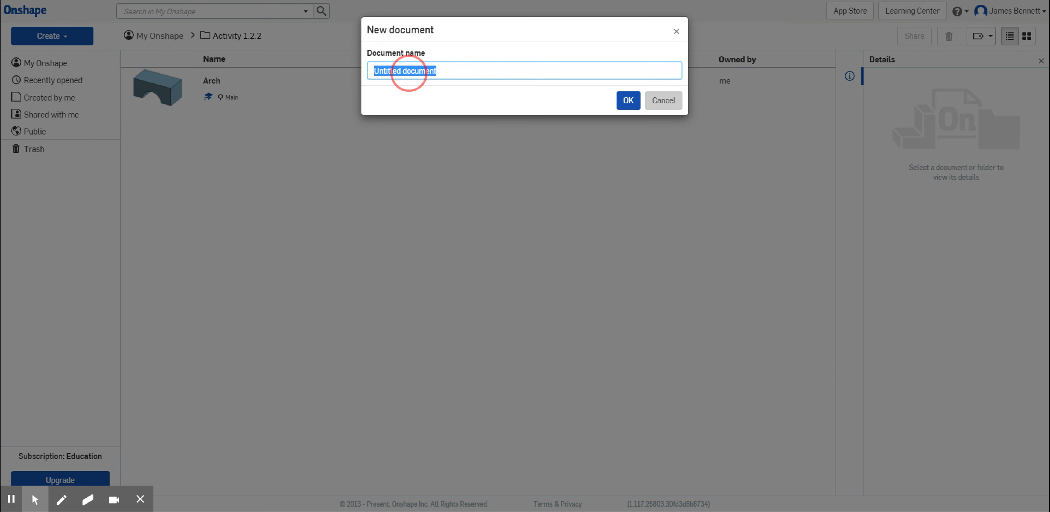
text(Semi_Circle)
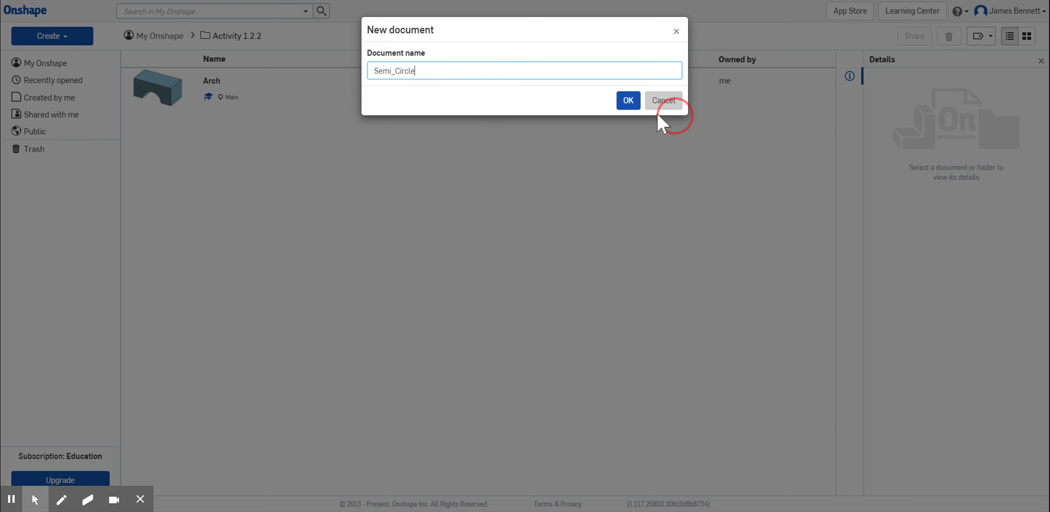
click(630, 103)
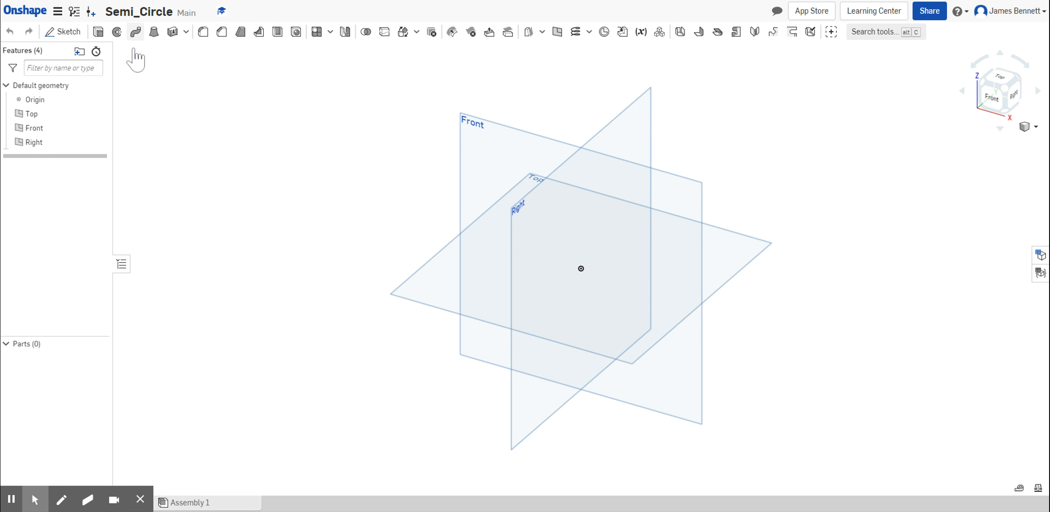
Step: Start a sketch on the Front plane and draw a rectangle about 1.93 in by 1.24 in with its bottom edge through the origin
click(69, 33)
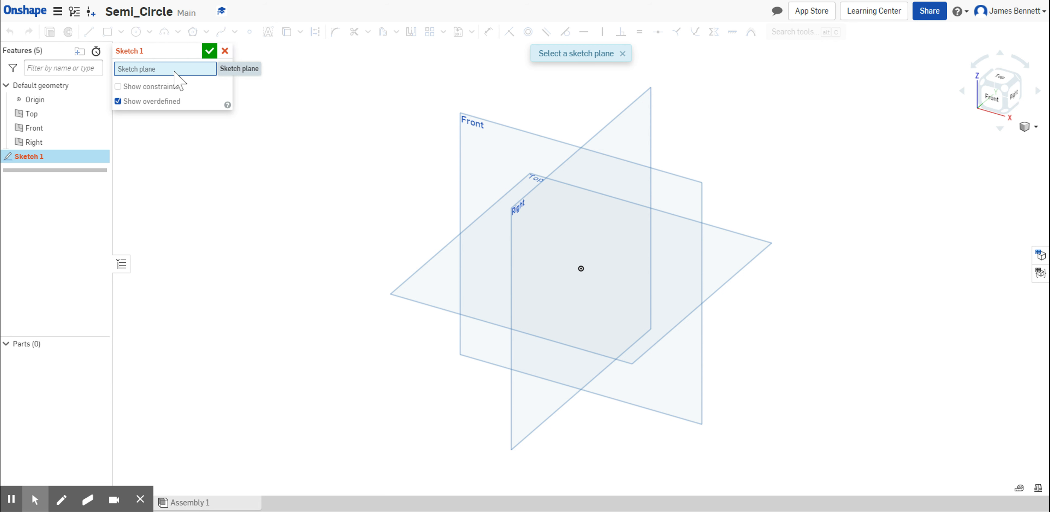
click(496, 124)
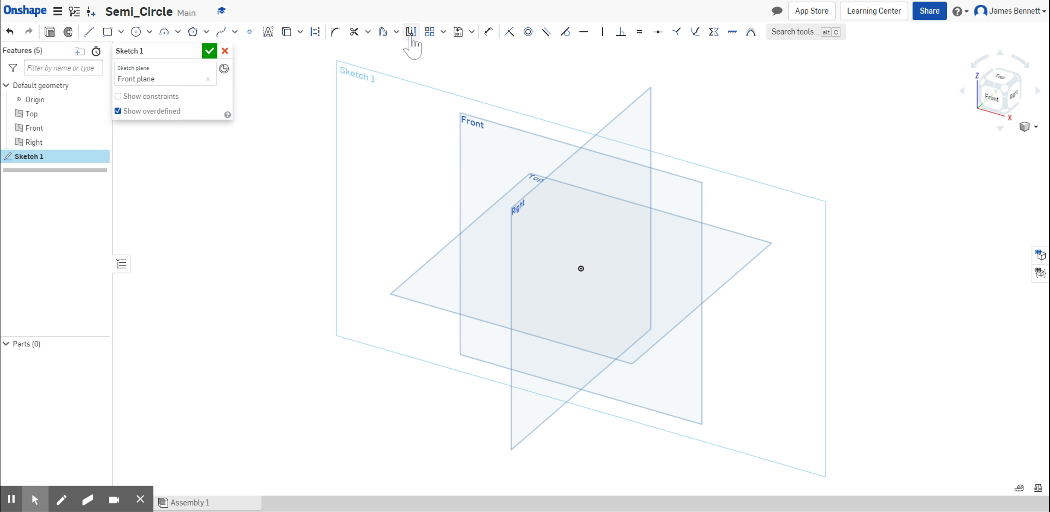
click(997, 102)
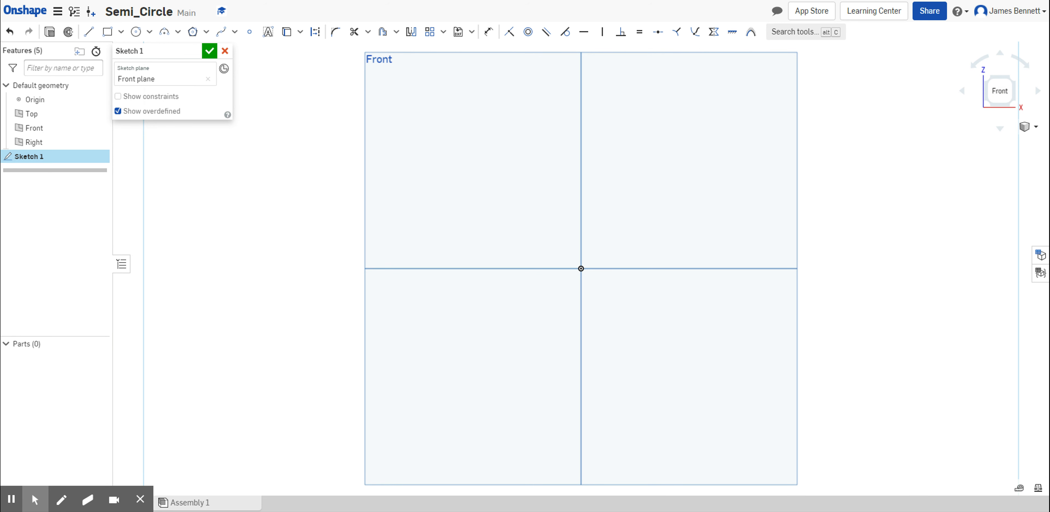
click(107, 32)
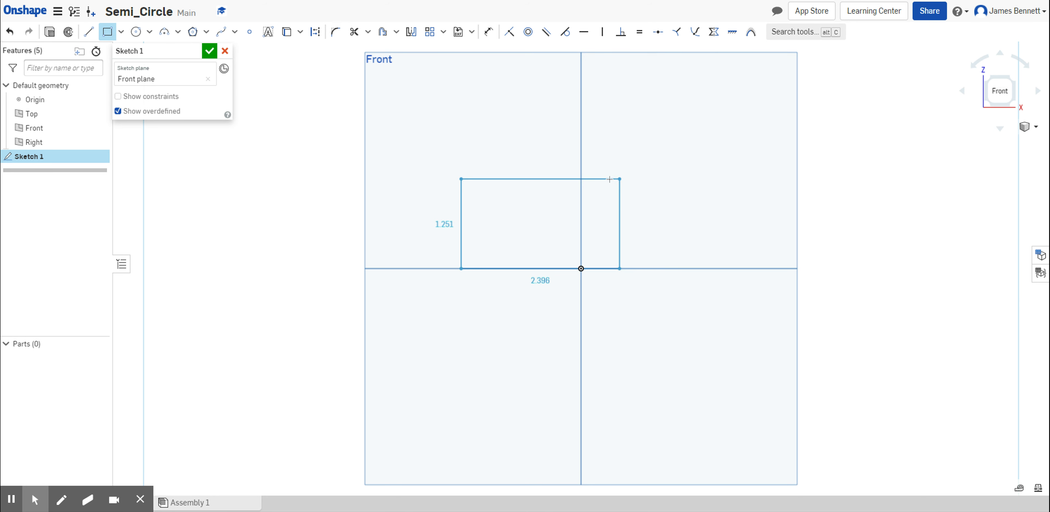
click(600, 179)
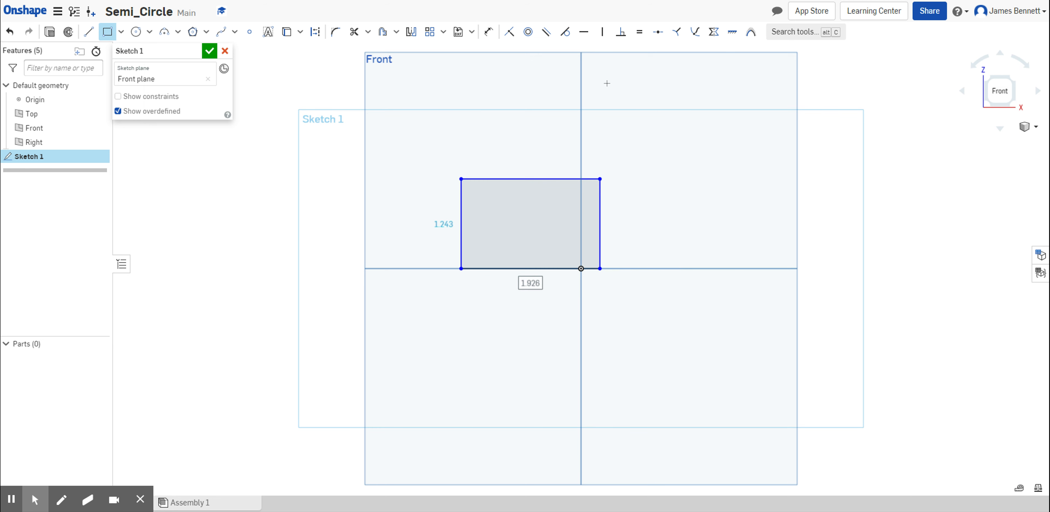
Step: Dimension the rectangle's width between its two vertical sides as 2 in
click(489, 32)
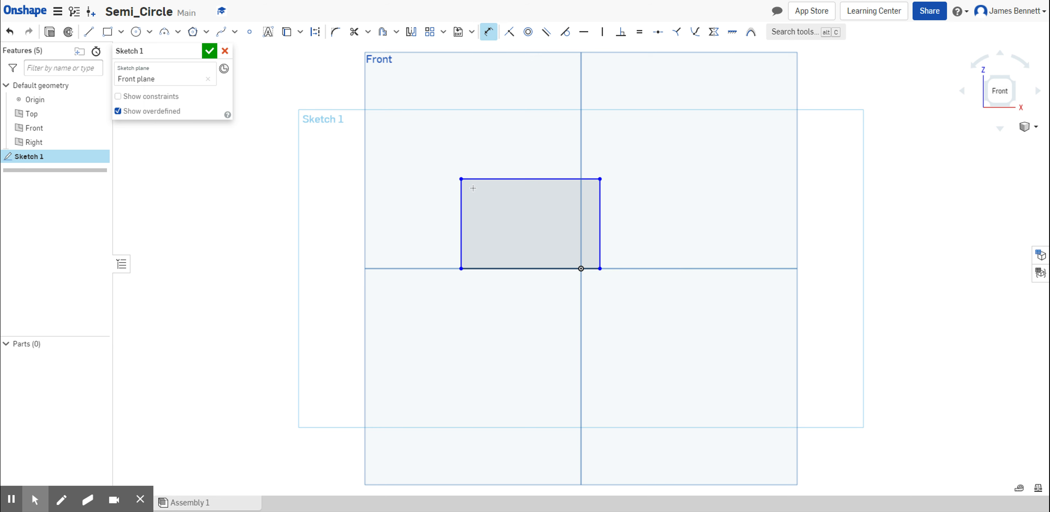
click(462, 198)
click(600, 206)
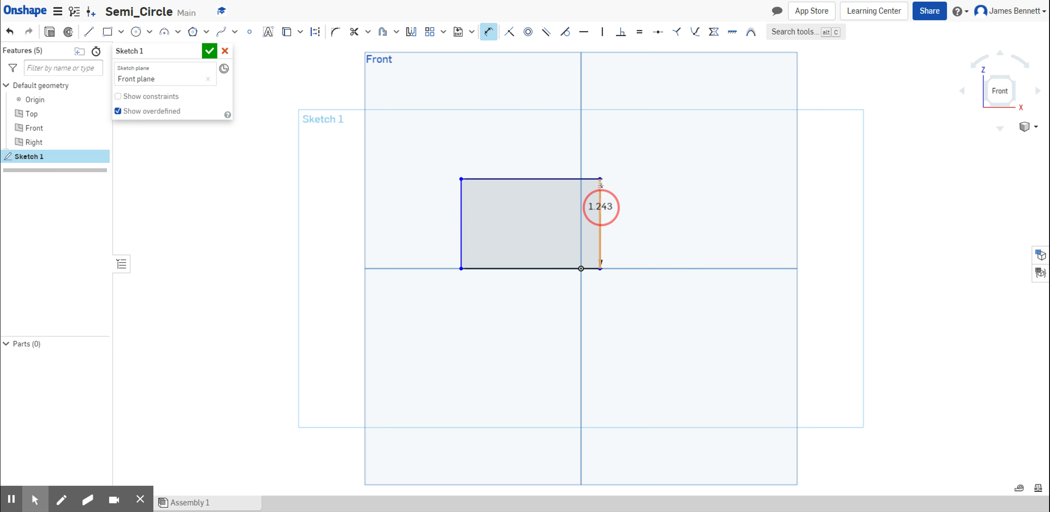
click(593, 136)
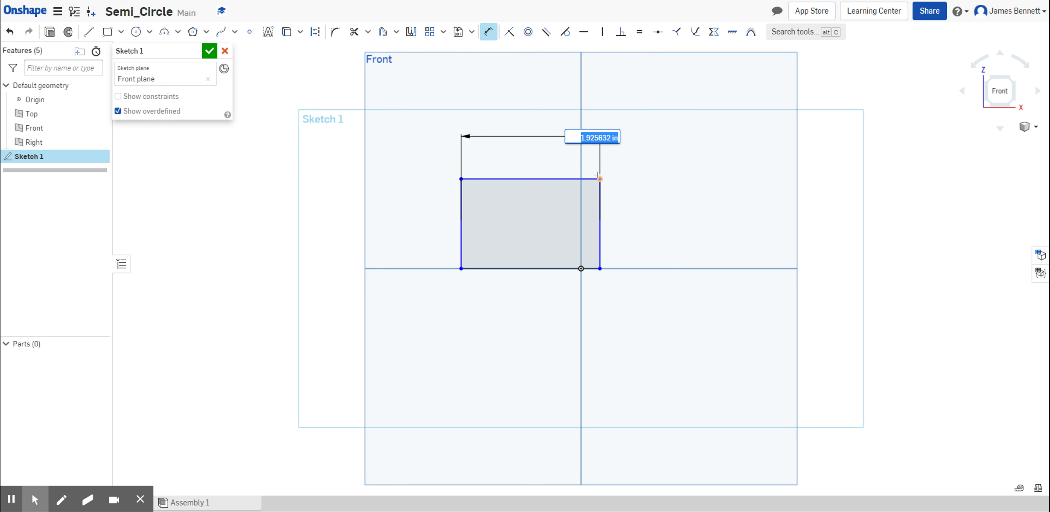
text(2)
key(Escape)
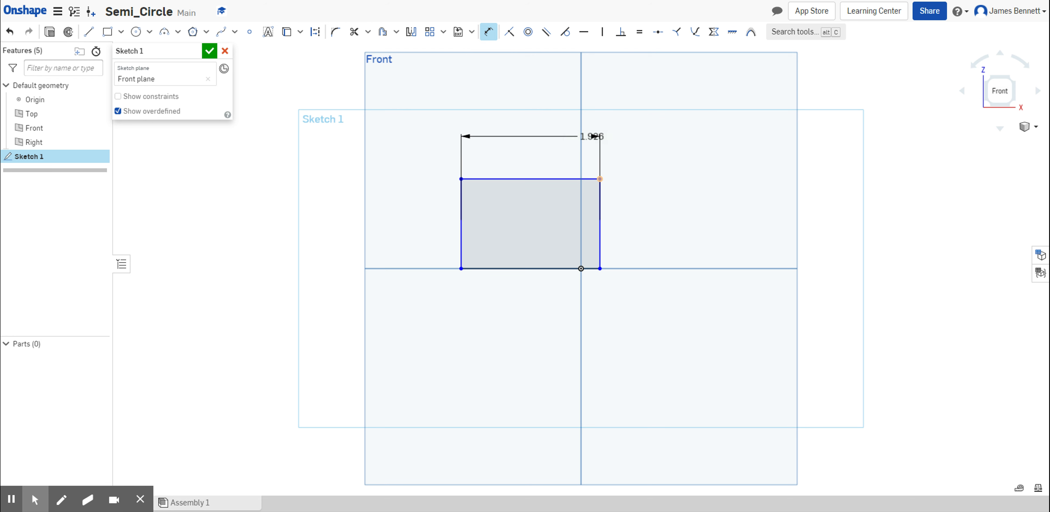
Step: Dimension the rectangle's height between its top and bottom edges as 1 in
click(582, 175)
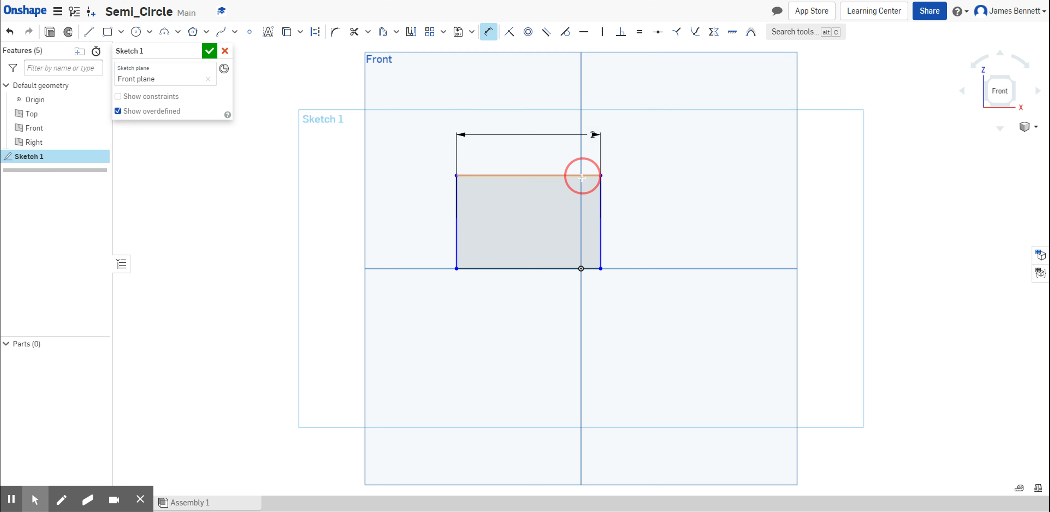
click(556, 268)
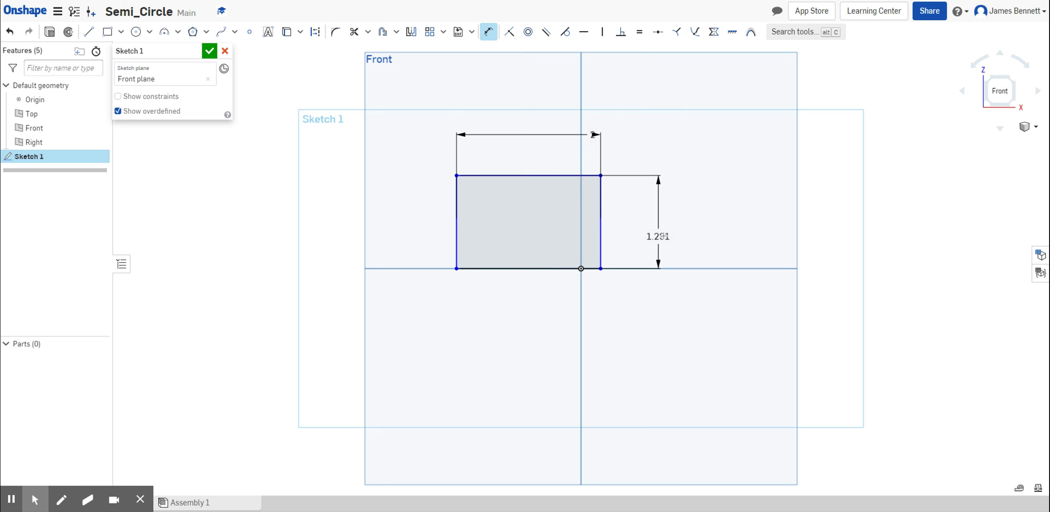
click(662, 236)
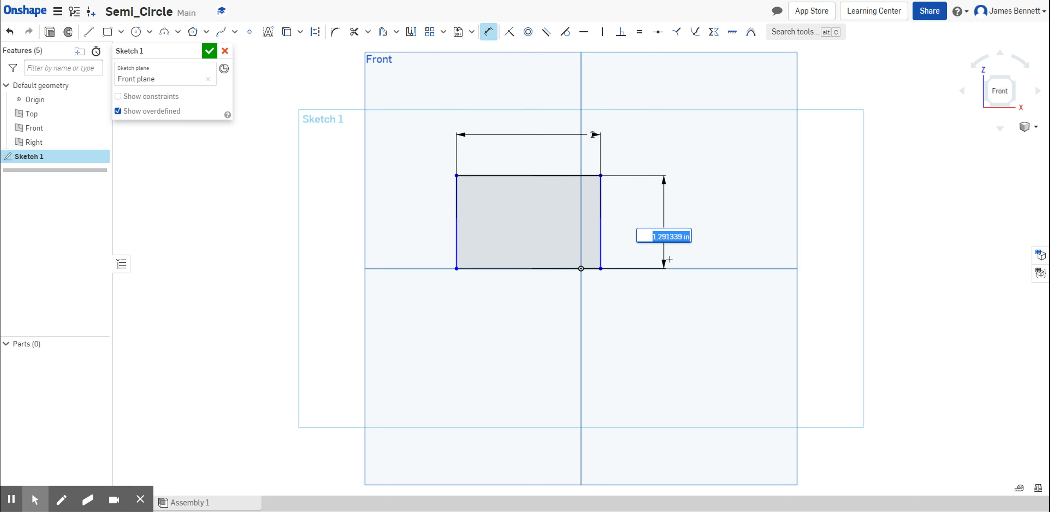
text(1)
key(Return)
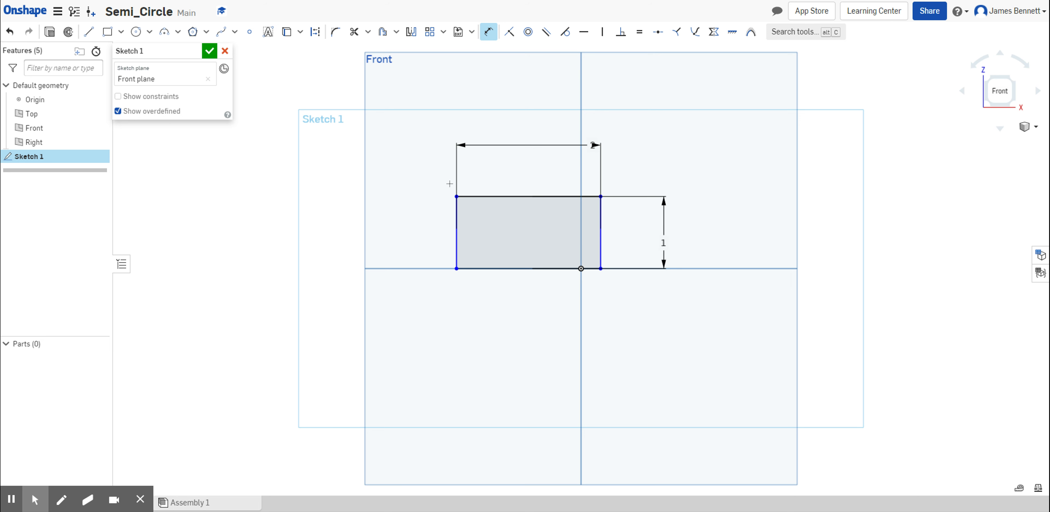
Step: Draw a circle about 1.15 in in diameter centred on the midpoint of the rectangle's bottom edge
click(136, 32)
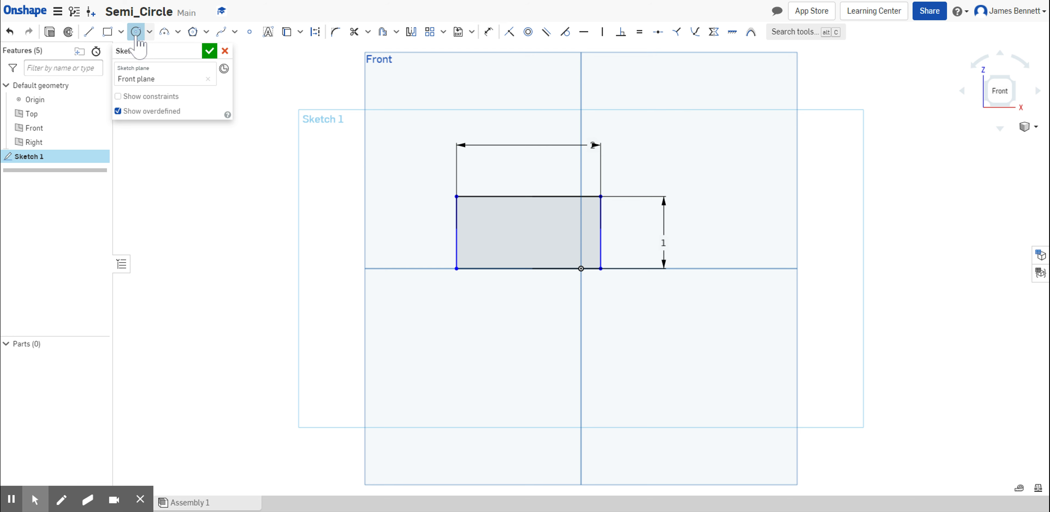
click(528, 269)
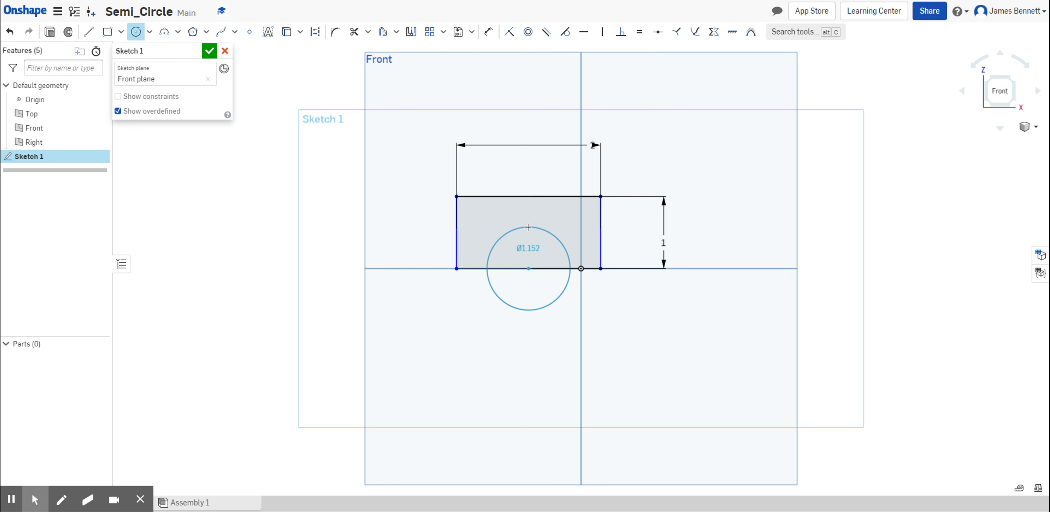
click(529, 227)
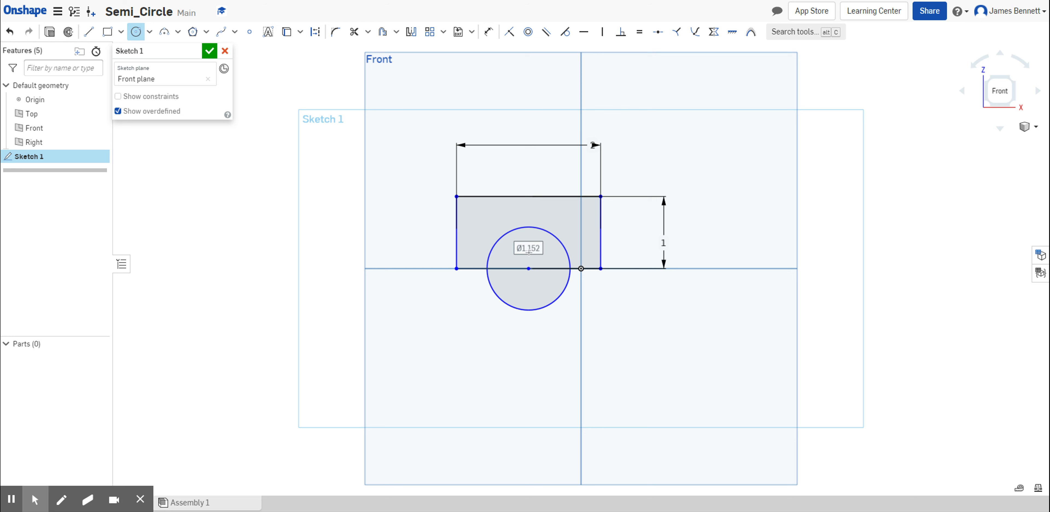
Step: Dimension the circle's diameter as 1 in and finish the sketch
click(488, 35)
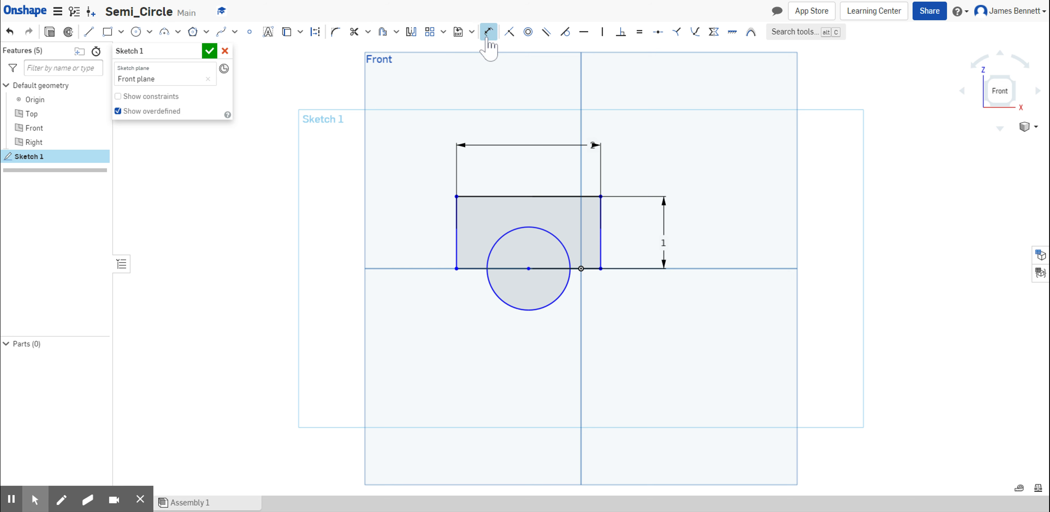
click(552, 305)
click(589, 335)
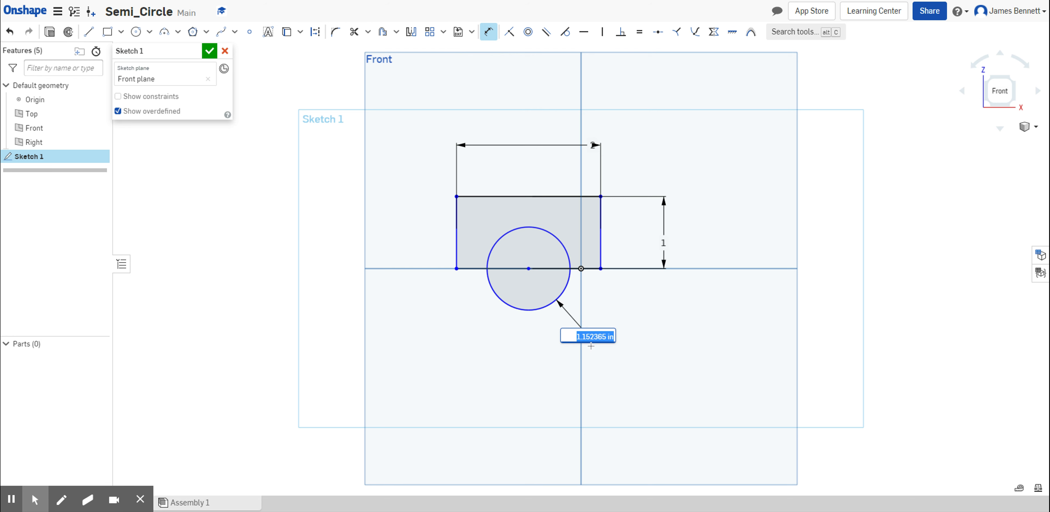
text(1)
key(Return)
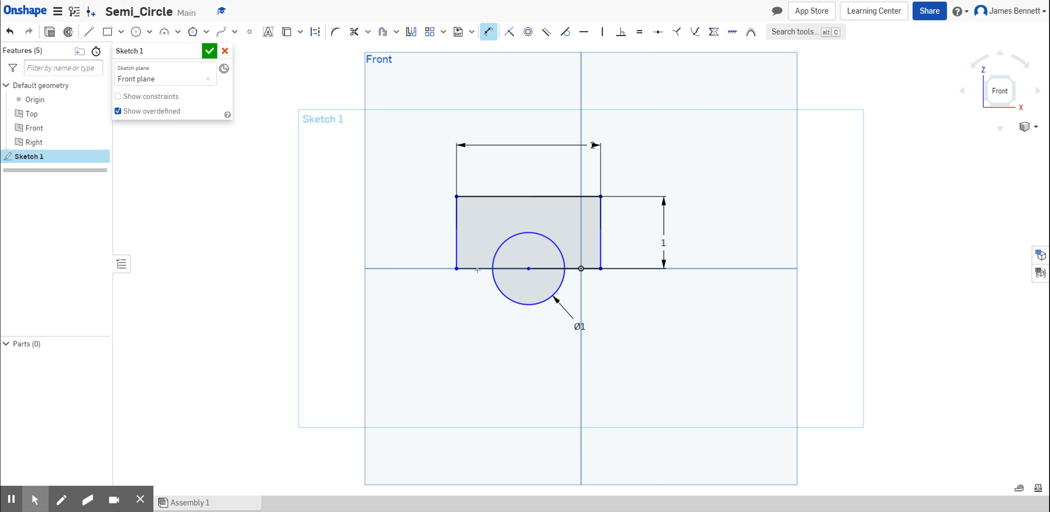
click(209, 51)
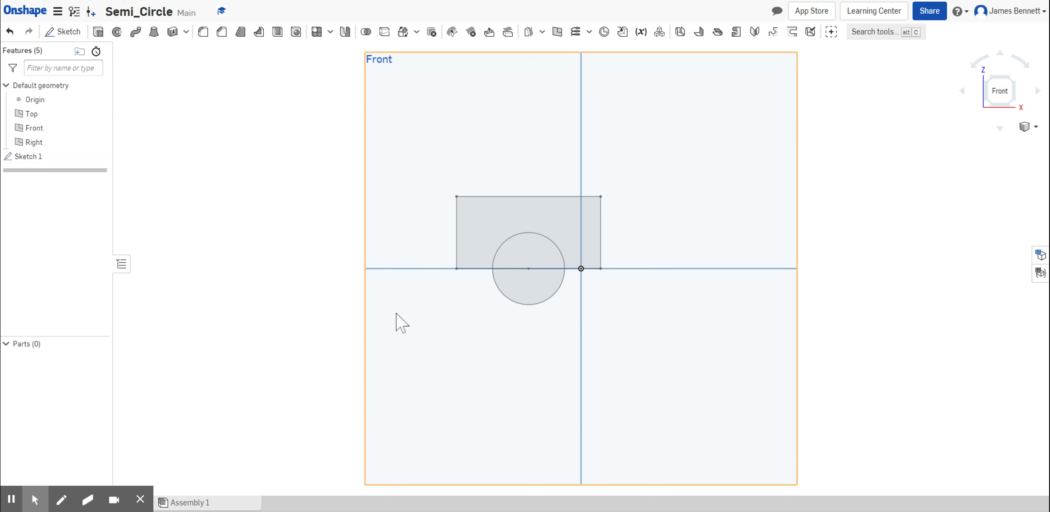
Step: Extrude only the upper half-circle region inside the rectangle as a new solid with a blind depth of 1 in
click(1013, 78)
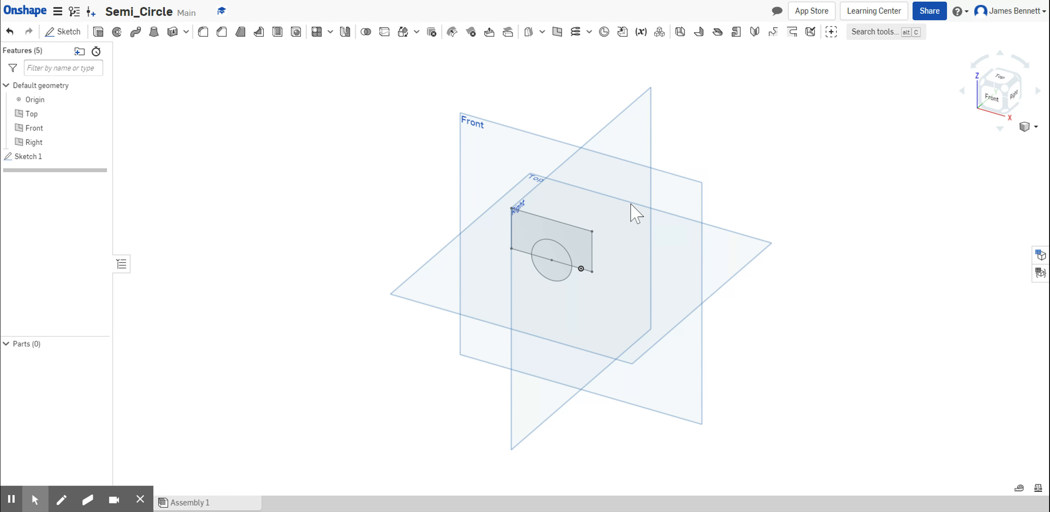
click(98, 32)
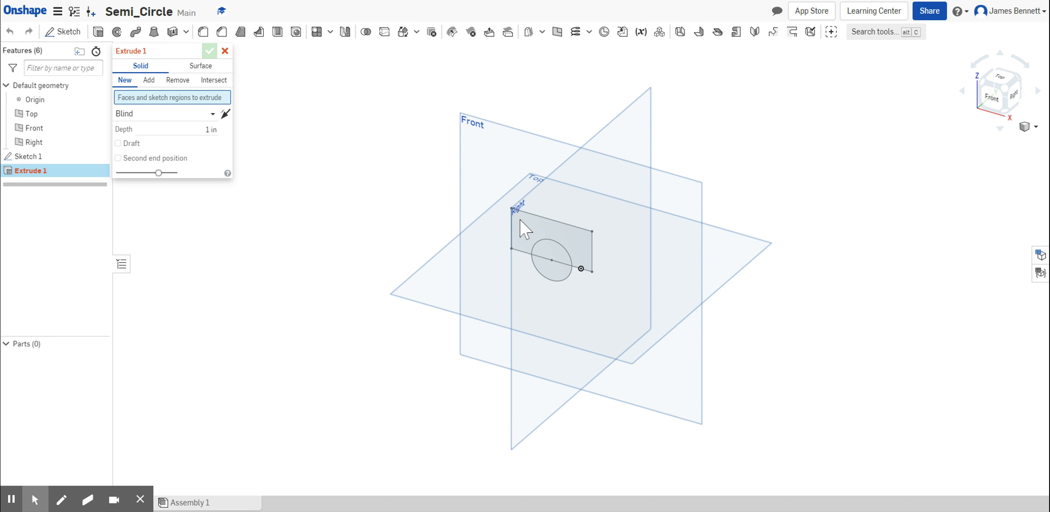
click(580, 243)
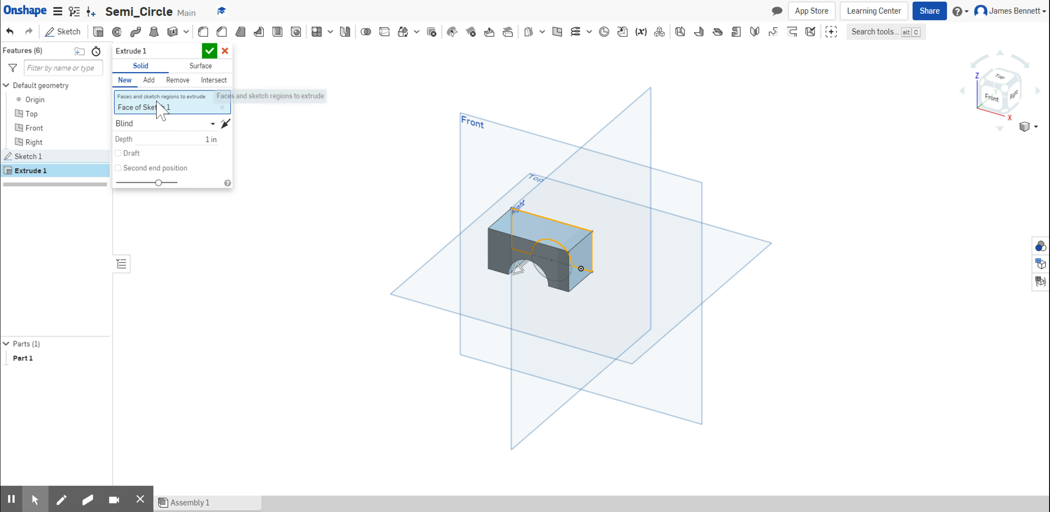
click(222, 107)
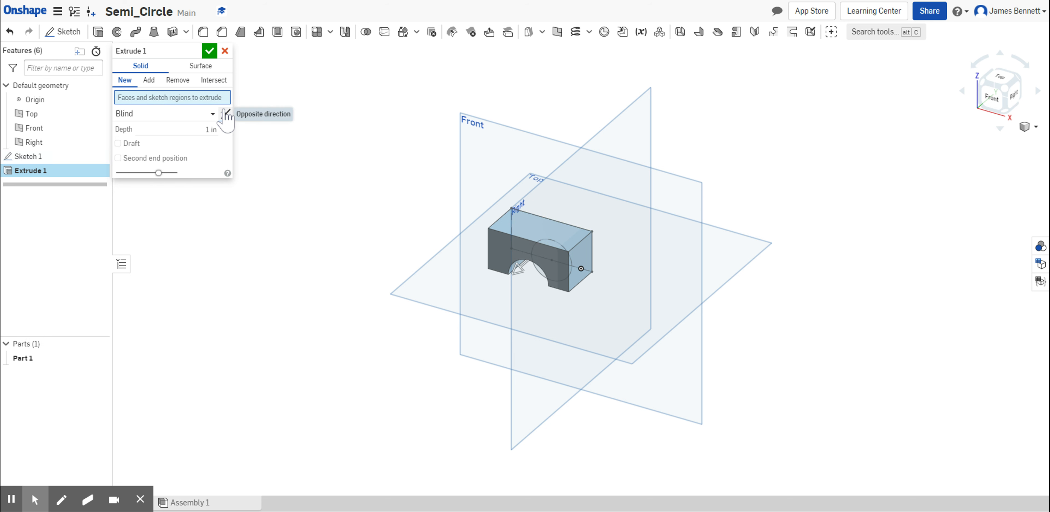
click(555, 255)
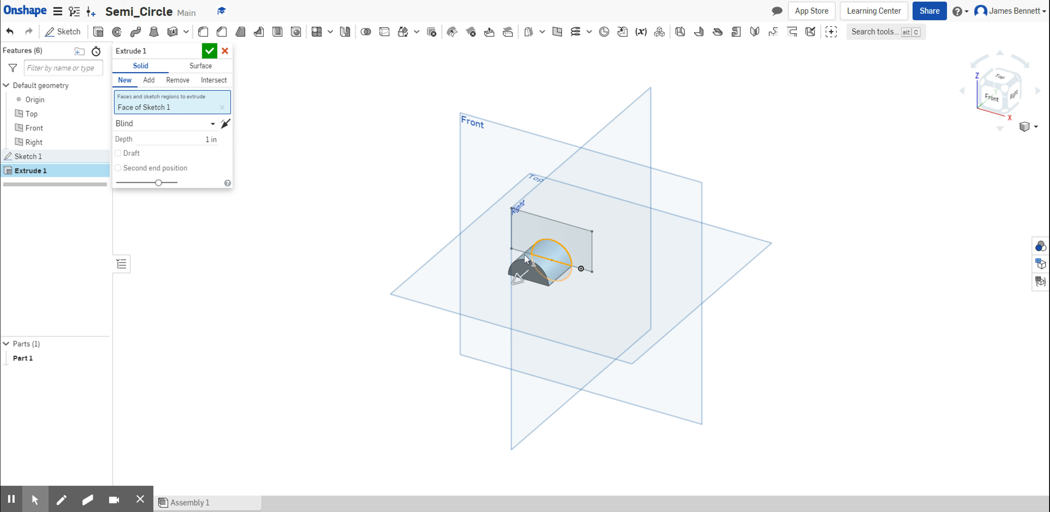
click(209, 53)
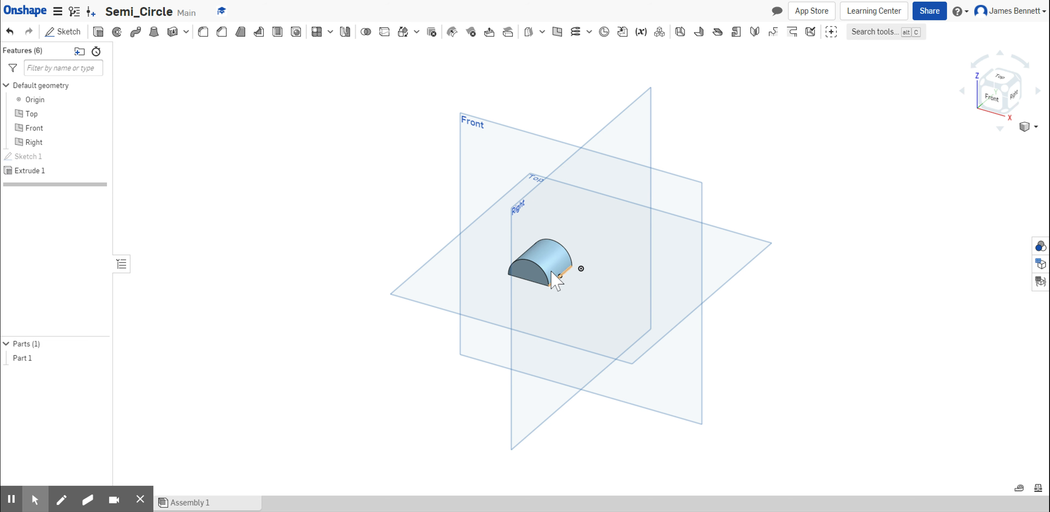
scroll(552, 271, down, 2)
scroll(552, 272, up, 5)
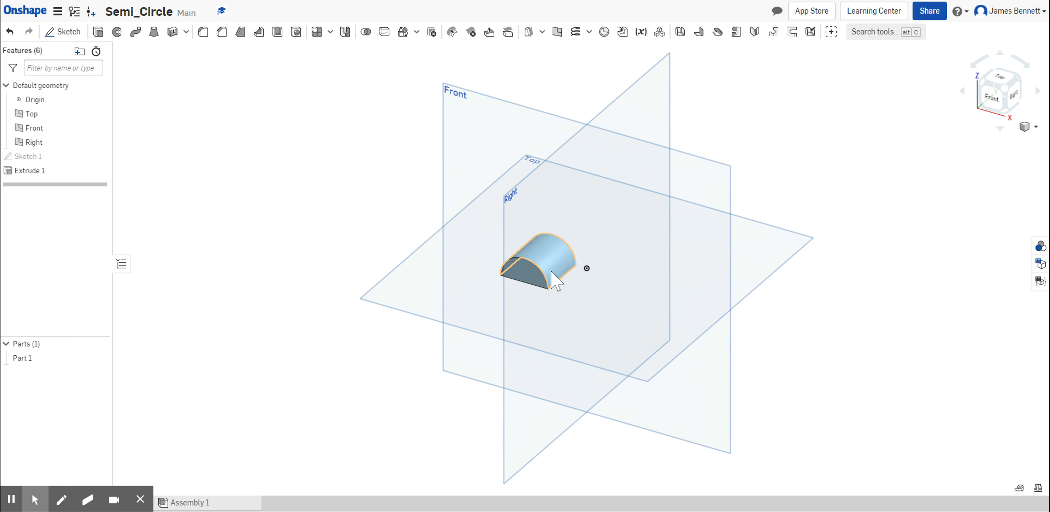
scroll(551, 272, up, 2)
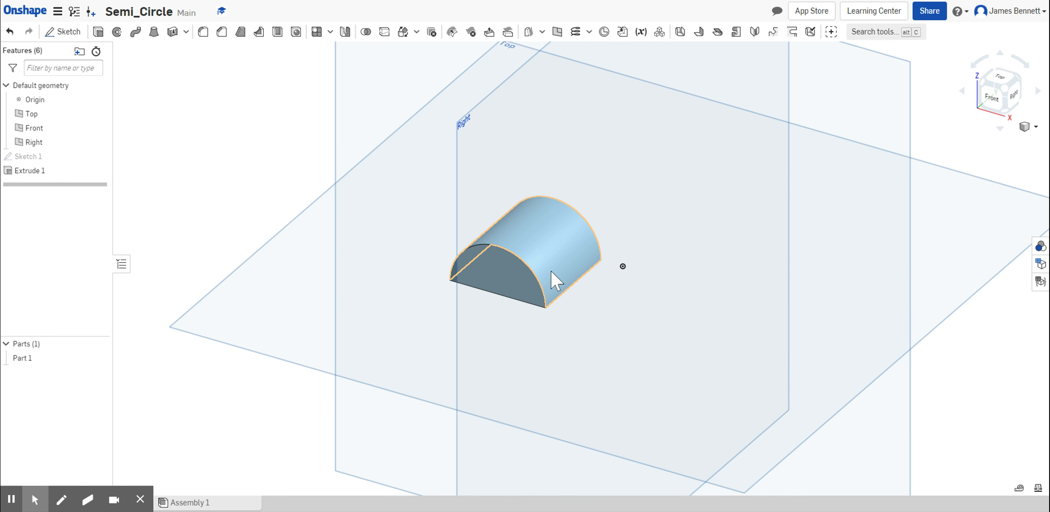
scroll(552, 271, up, 2)
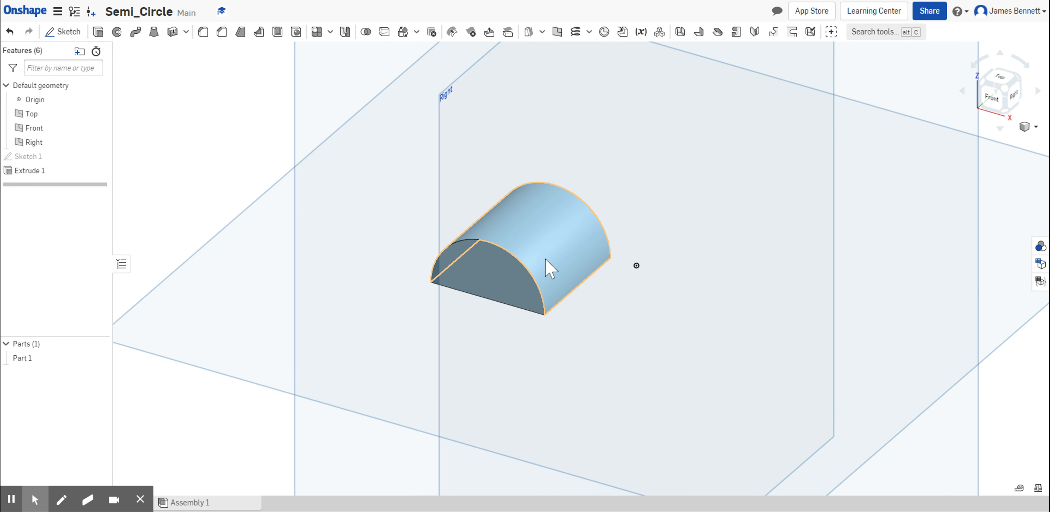